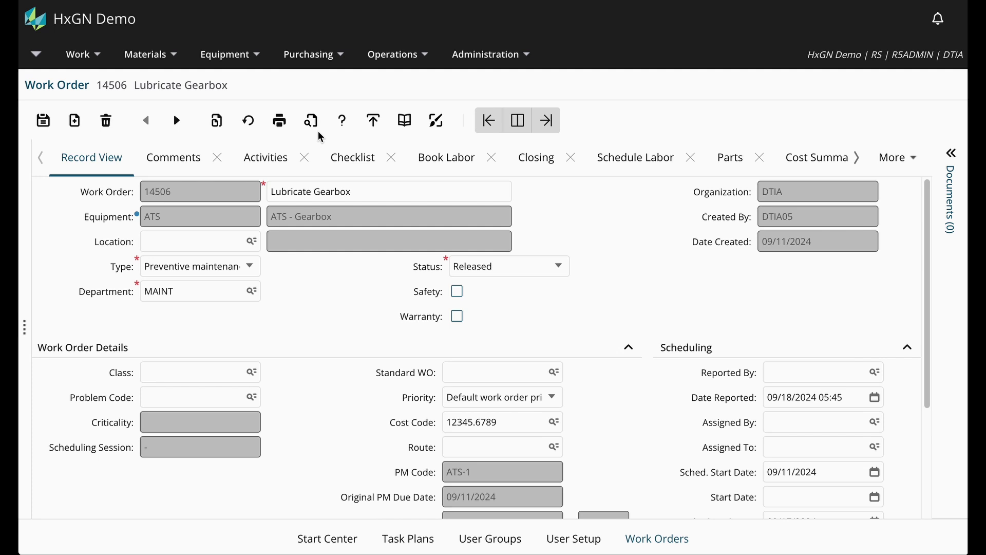
# Open Print Work Order - Comprehensive from Work > Reports > Print Work Orders.
pyautogui.click(100, 61)
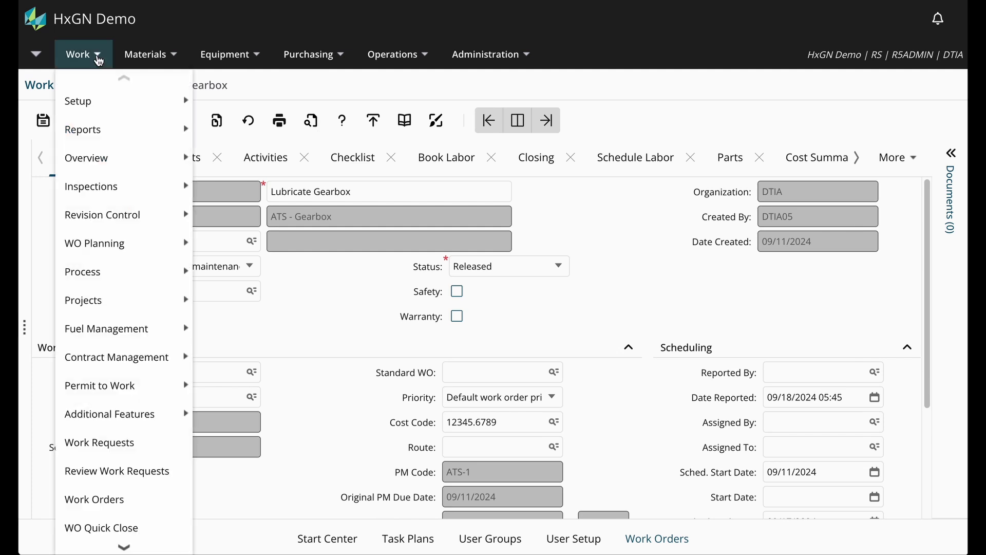
pyautogui.moveTo(117, 137)
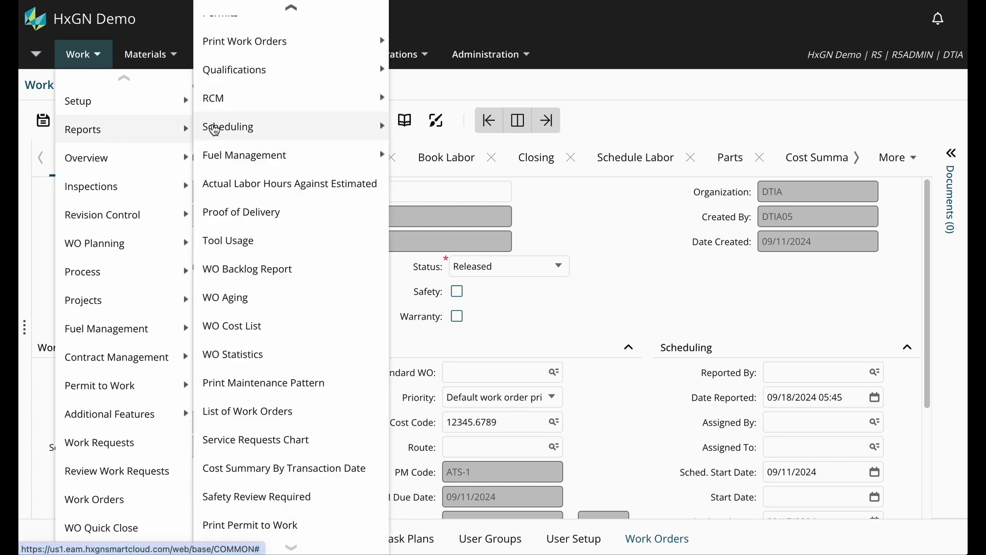
pyautogui.moveTo(307, 41)
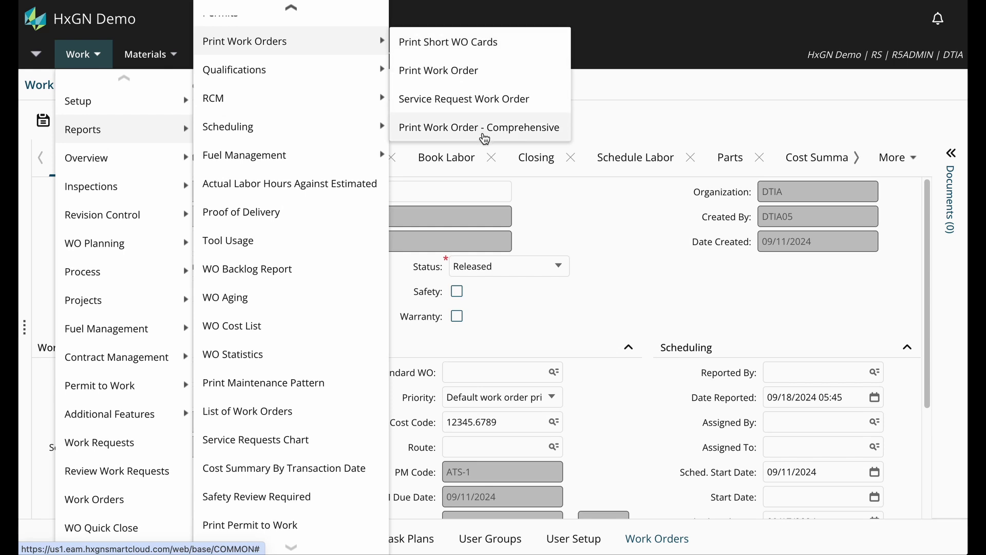
pyautogui.click(484, 128)
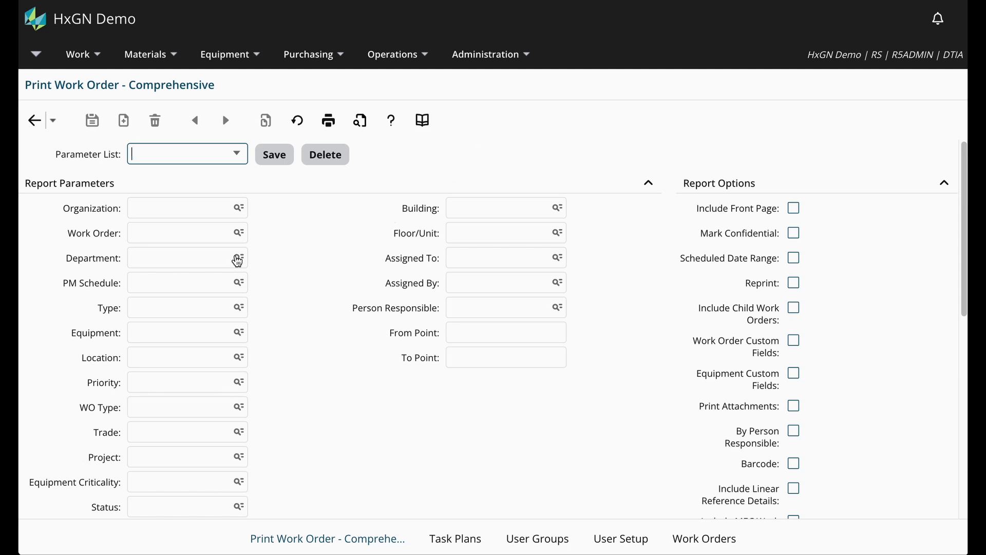
# Enter Department MAIN and choose WO Type PM from its lookup.
pyautogui.click(184, 258)
pyautogui.write('MAIN')
pyautogui.click(161, 408)
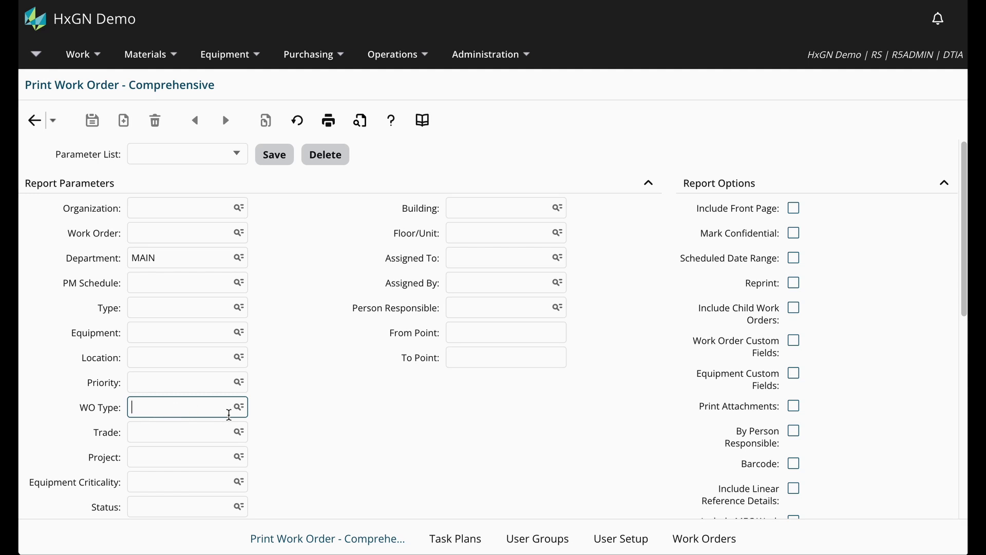
pyautogui.click(239, 406)
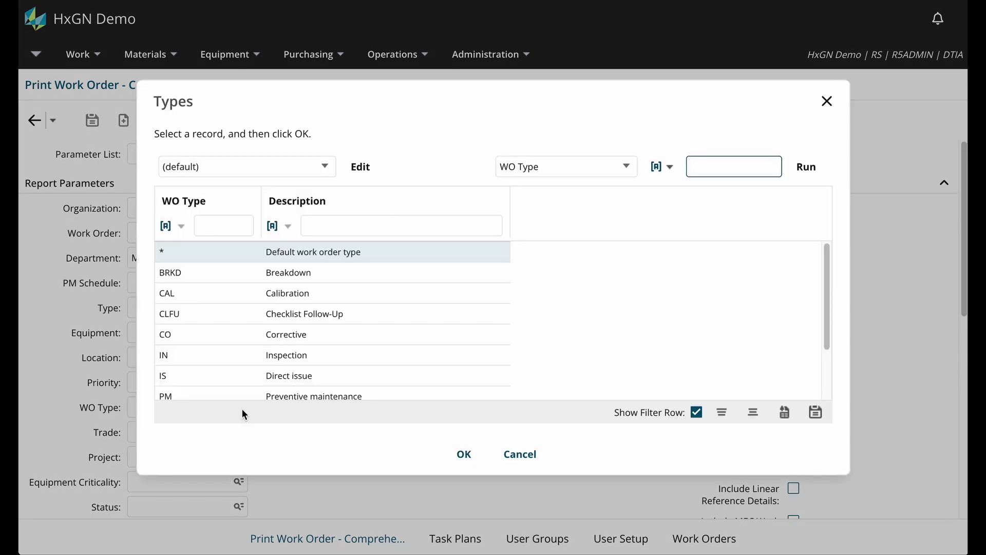
pyautogui.click(243, 399)
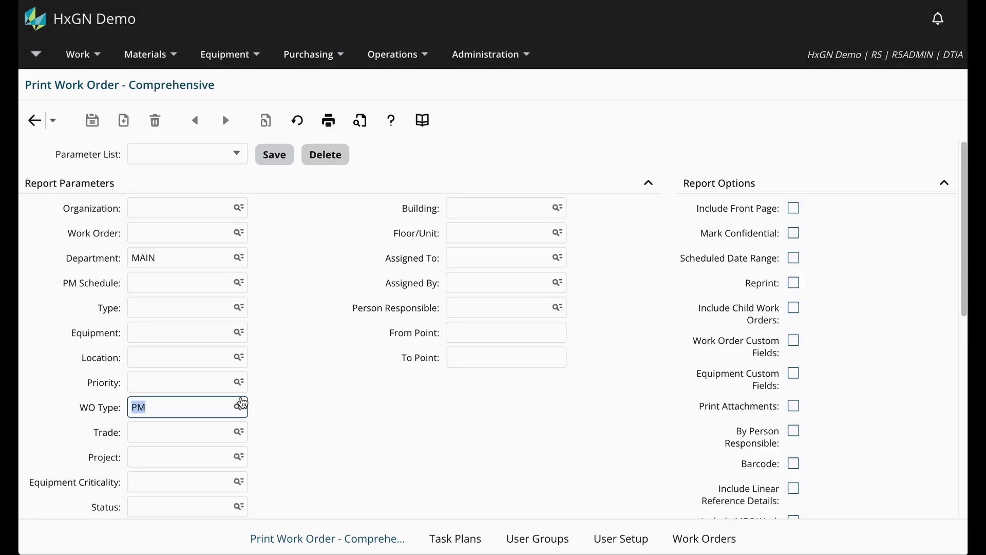
# Choose ASCH as the Status filter from the status lookup.
pyautogui.scroll(-1, 282, 447)
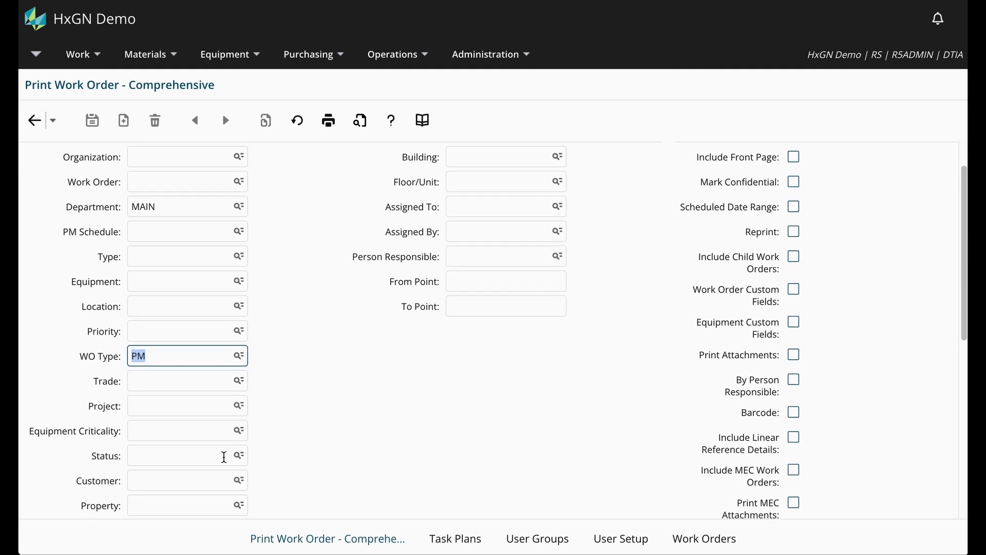
pyautogui.click(178, 458)
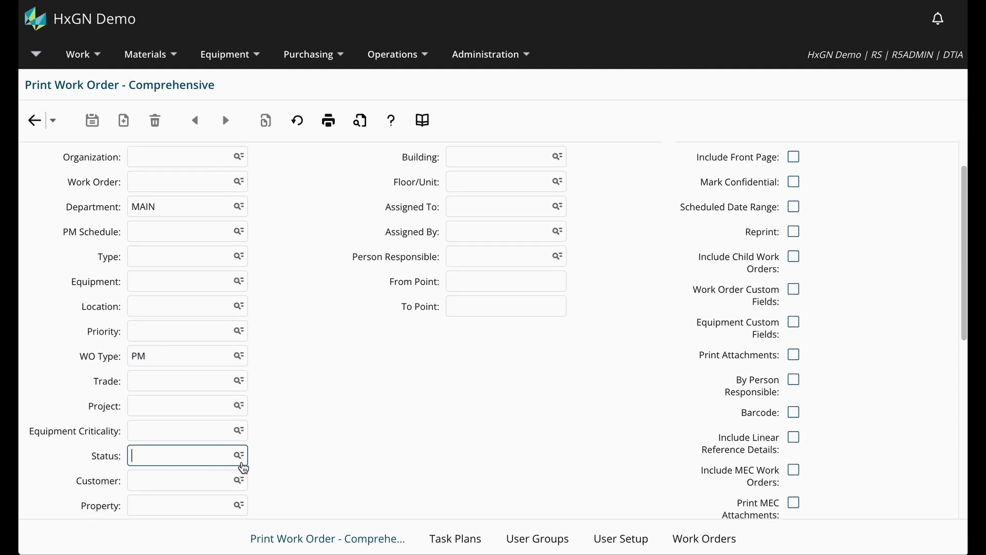
pyautogui.click(242, 462)
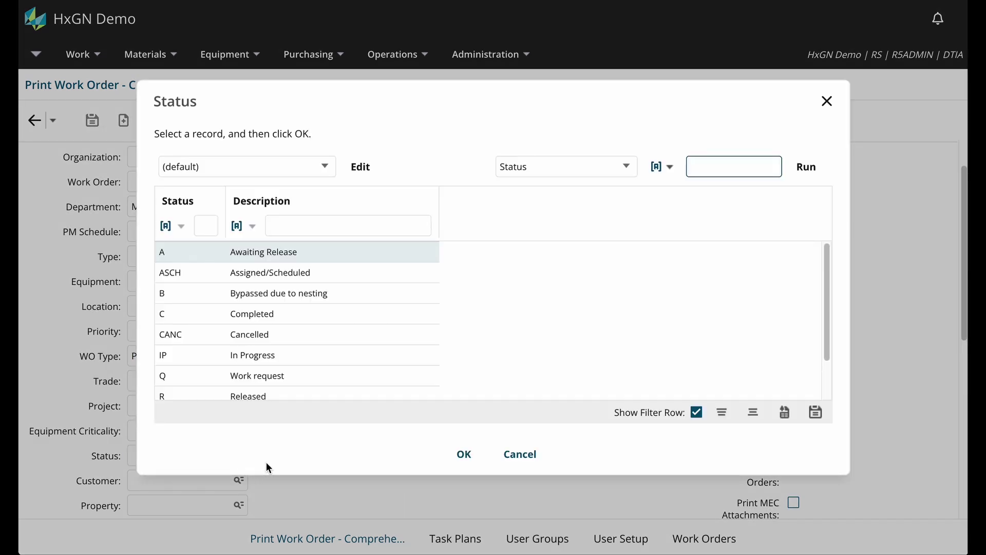
pyautogui.doubleClick(340, 268)
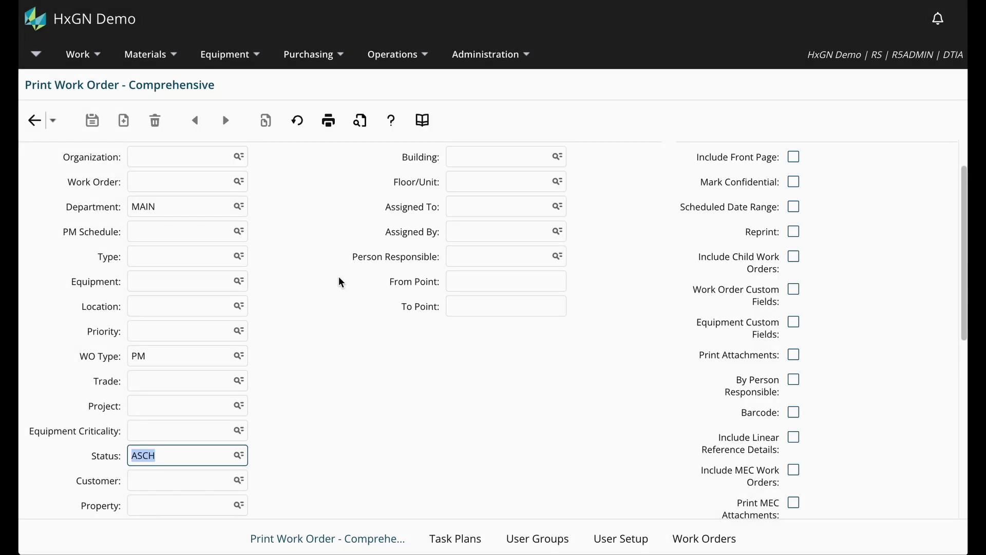
pyautogui.scroll(1, 339, 282)
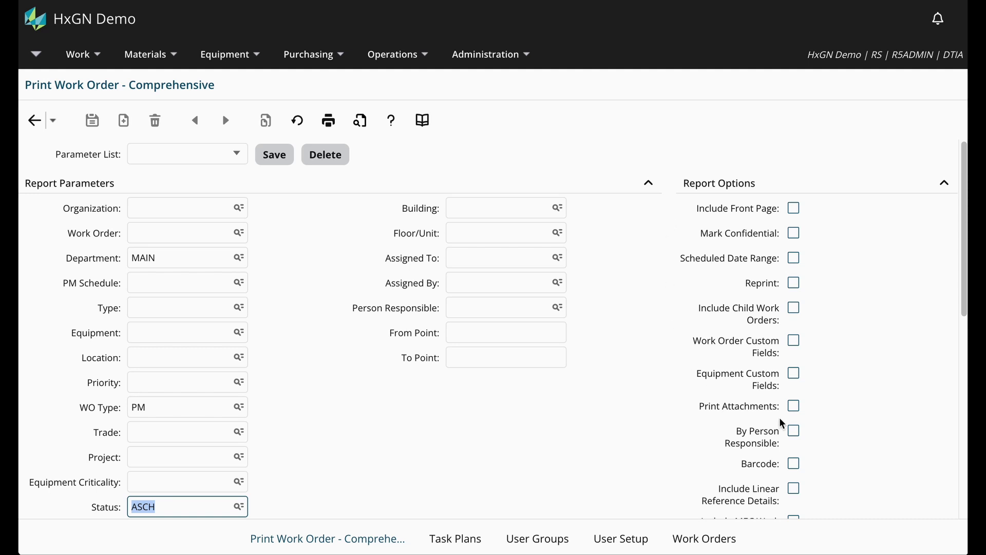
# Enable Print Attachments and set the report Start Date to September 1, 2024.
pyautogui.click(795, 407)
pyautogui.scroll(-1, 851, 461)
pyautogui.scroll(-5, 852, 462)
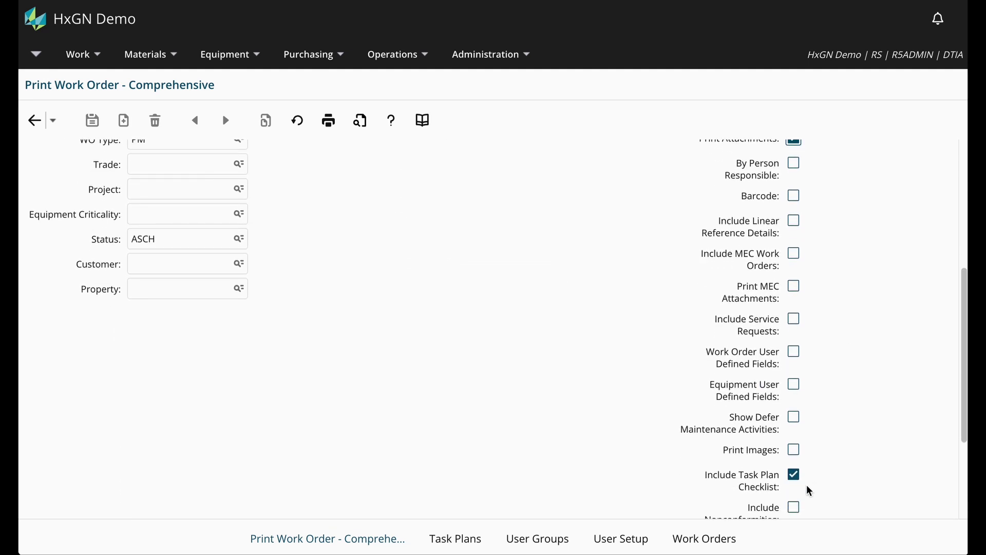
pyautogui.scroll(-3, 810, 492)
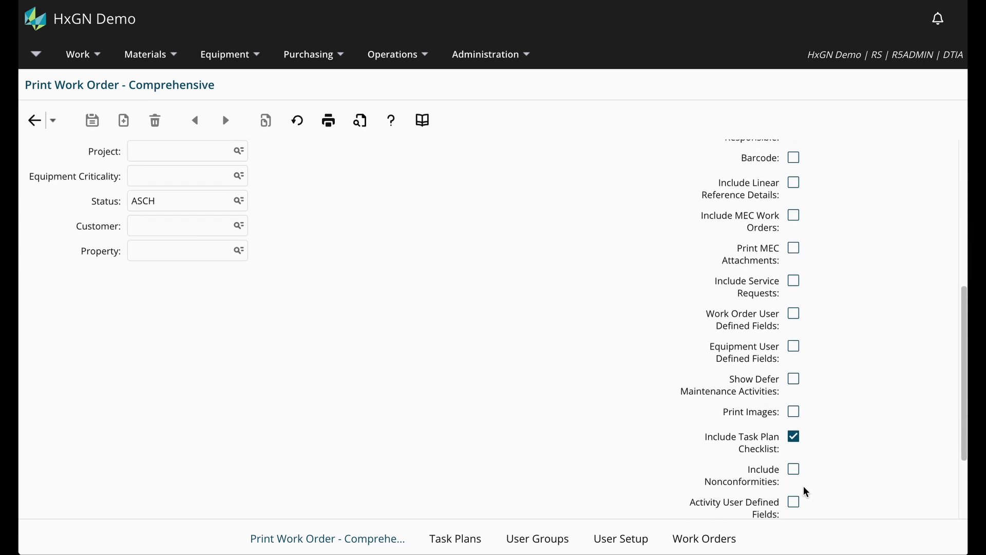
pyautogui.scroll(-3, 806, 491)
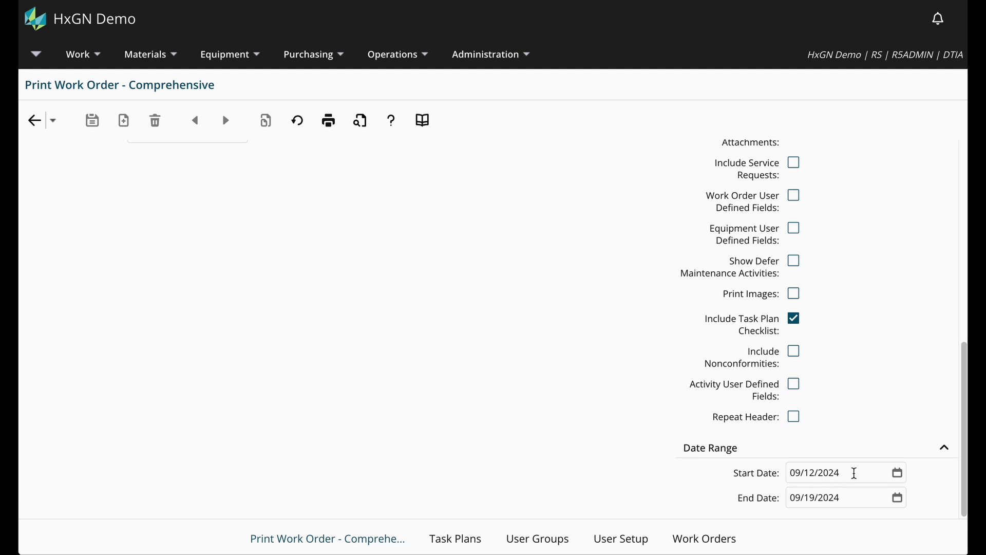
pyautogui.click(898, 473)
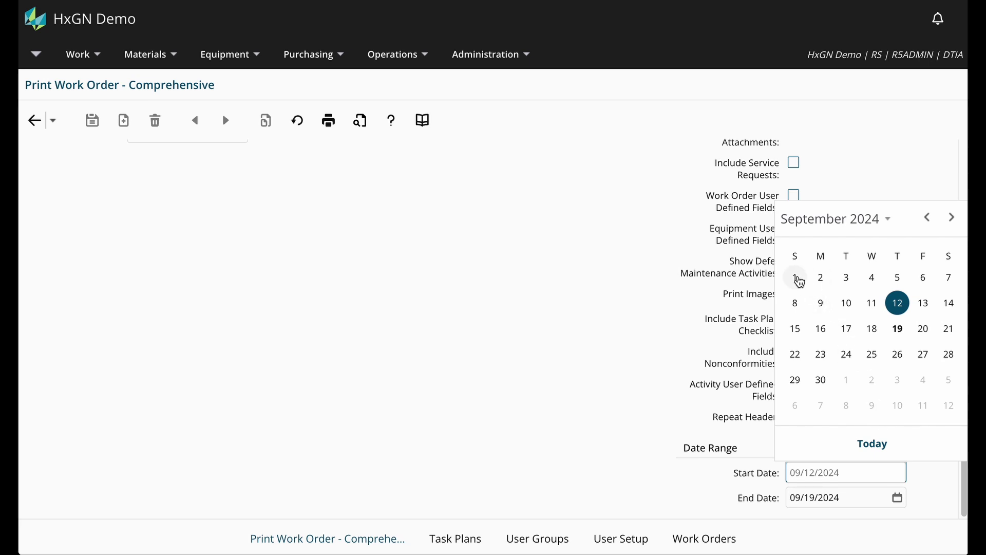
pyautogui.click(797, 279)
pyautogui.scroll(10, 834, 280)
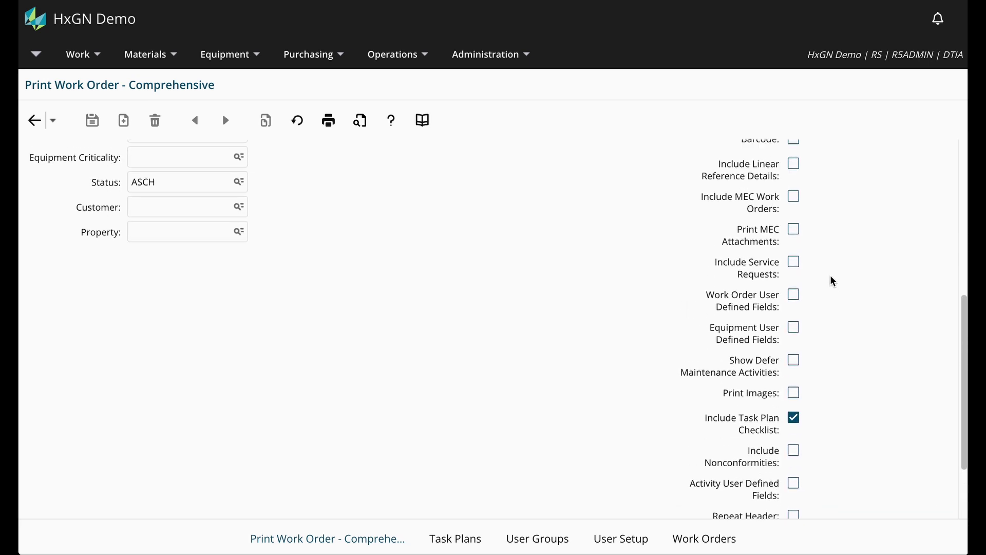
pyautogui.scroll(1, 833, 281)
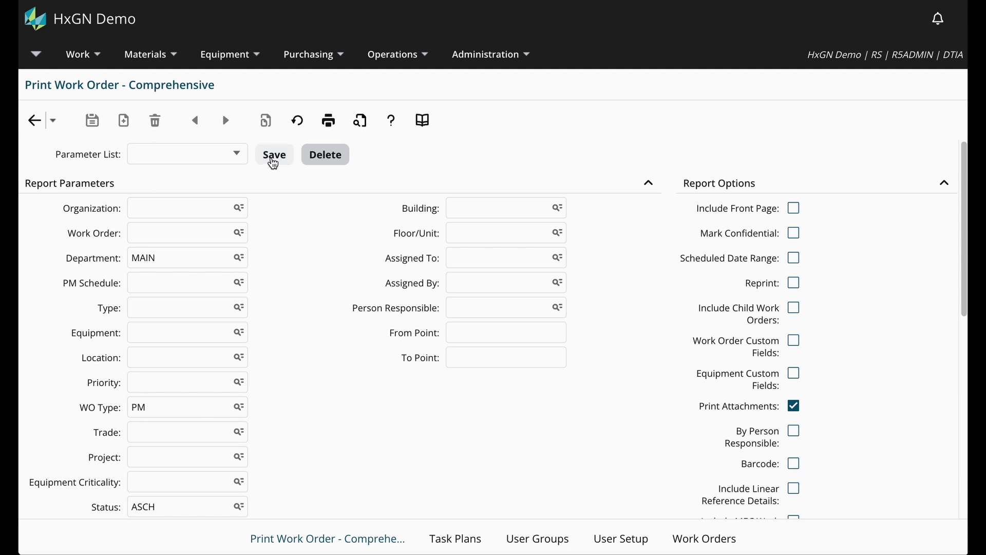
# Save the current report settings as a parameter list named 'MAIN PM'.
pyautogui.click(273, 163)
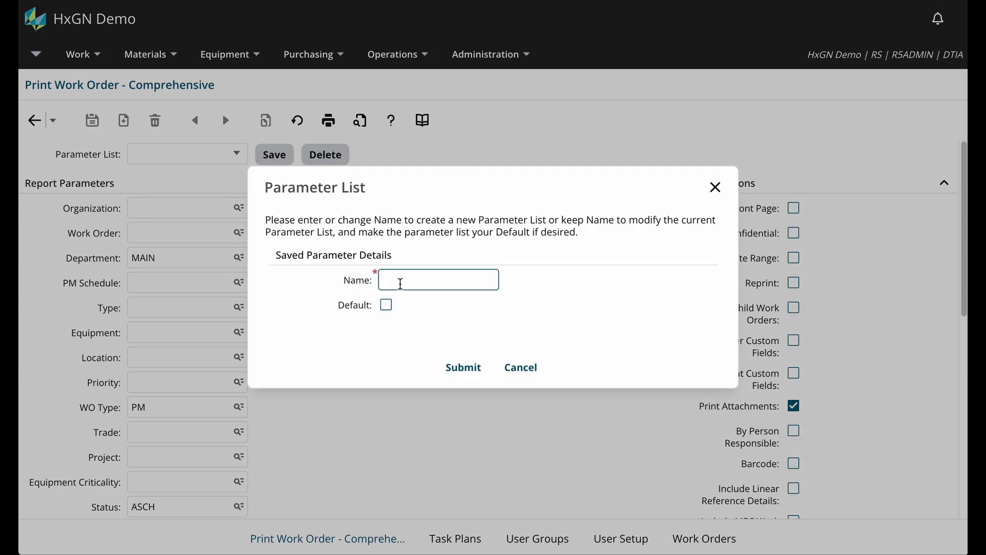
pyautogui.write('MAIN PM')
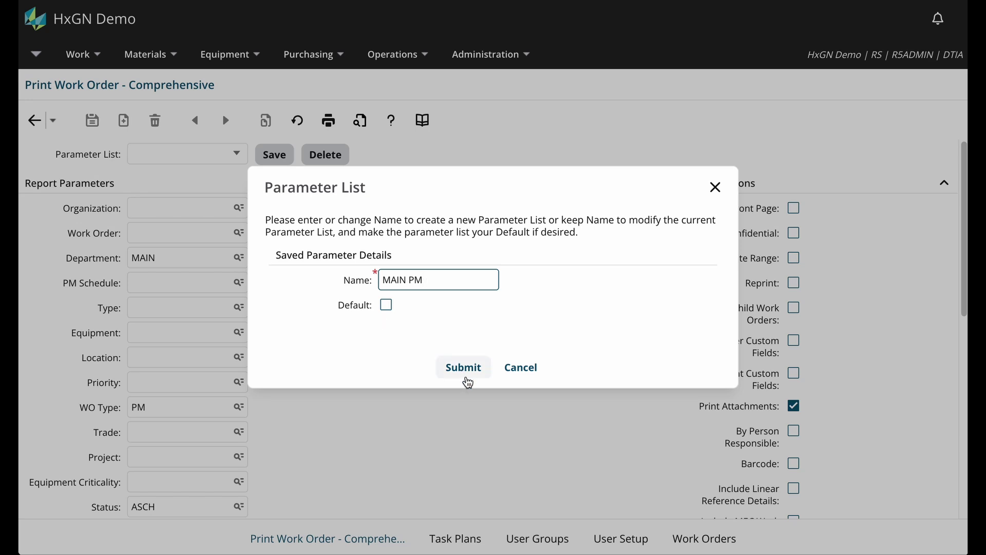
pyautogui.click(467, 380)
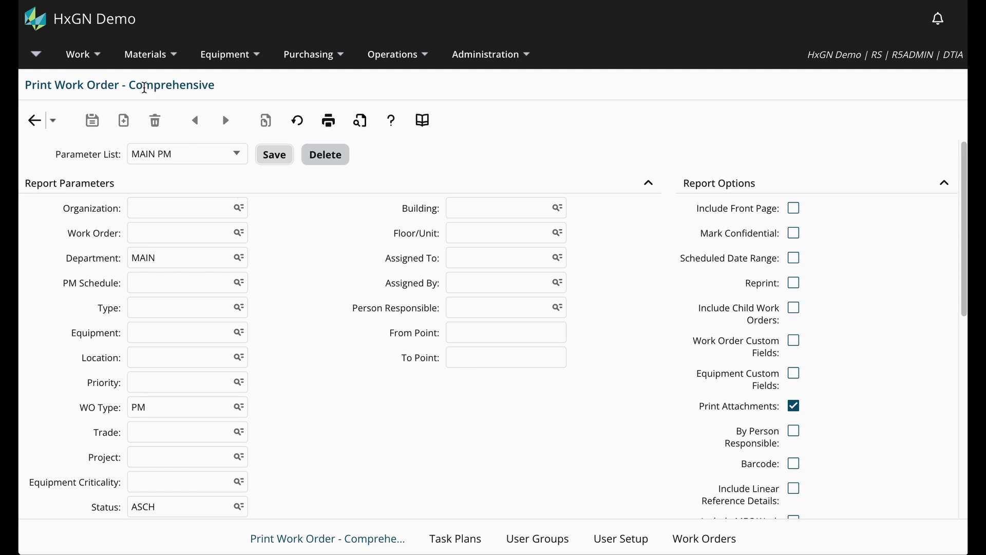
# Reopen the Print Work Order - Comprehensive report form from the Work menu.
pyautogui.click(100, 58)
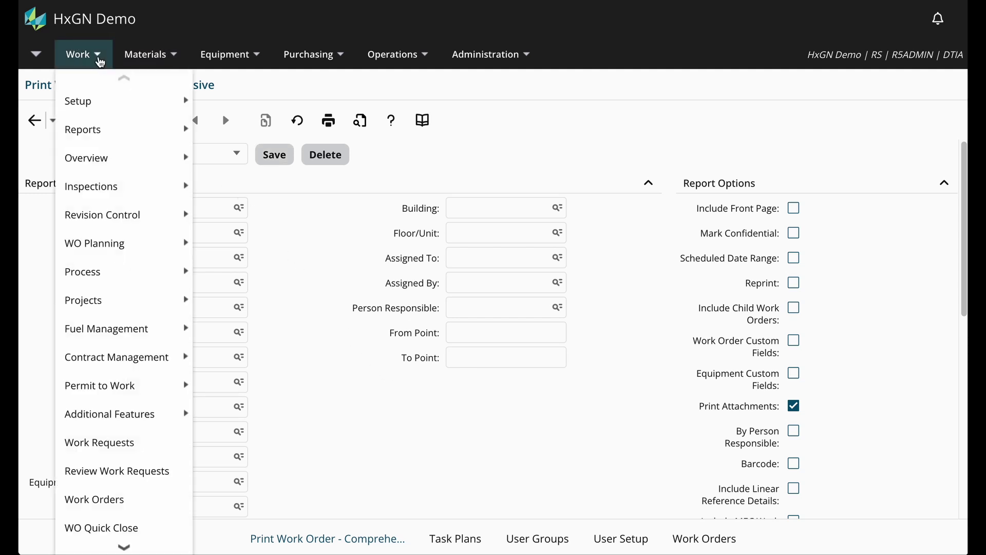
pyautogui.moveTo(79, 136)
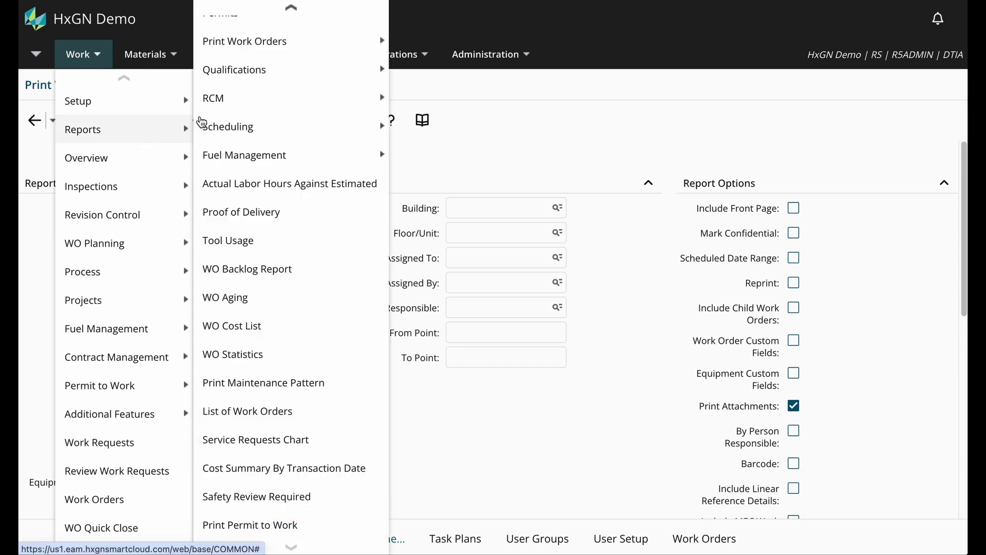
pyautogui.moveTo(302, 43)
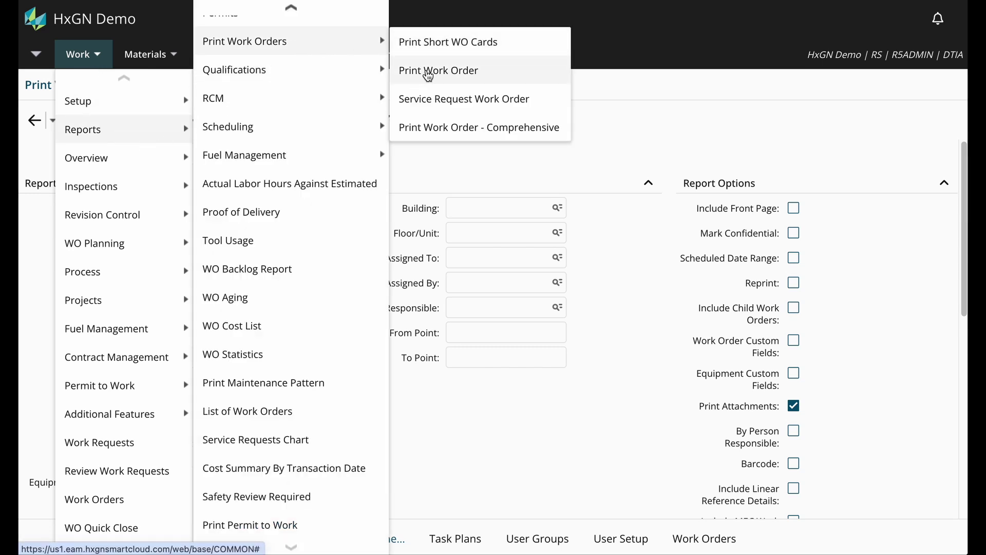
pyautogui.click(457, 133)
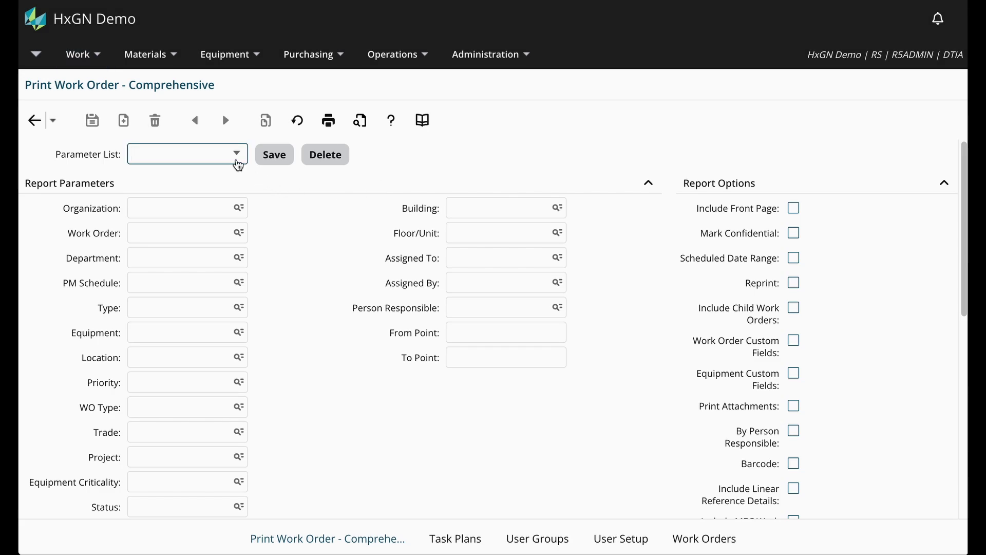
# Load the saved MAIN PM parameter list and review the filled-in parameters.
pyautogui.click(236, 154)
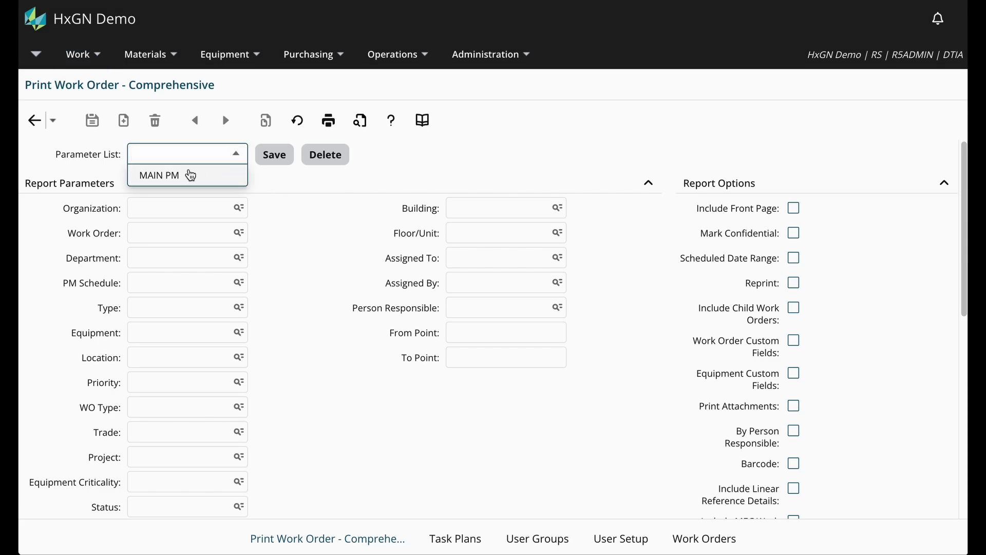
pyautogui.click(197, 176)
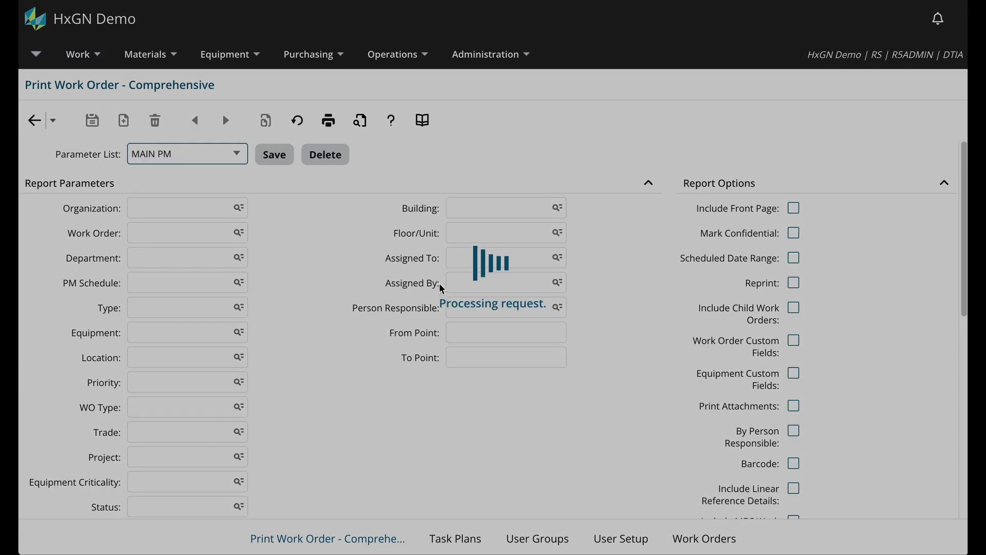
pyautogui.scroll(-4, 645, 446)
pyautogui.scroll(-4, 645, 446)
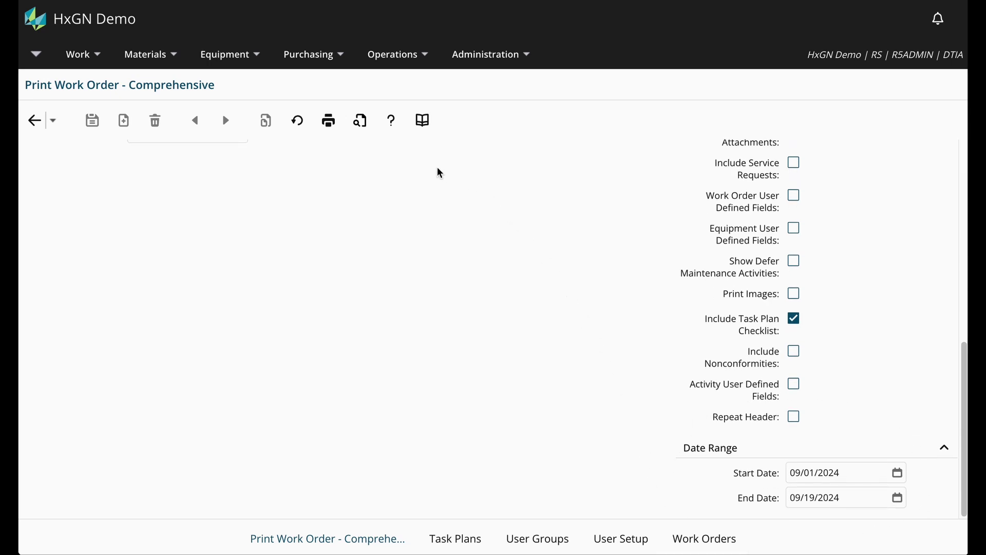
pyautogui.scroll(7, 436, 175)
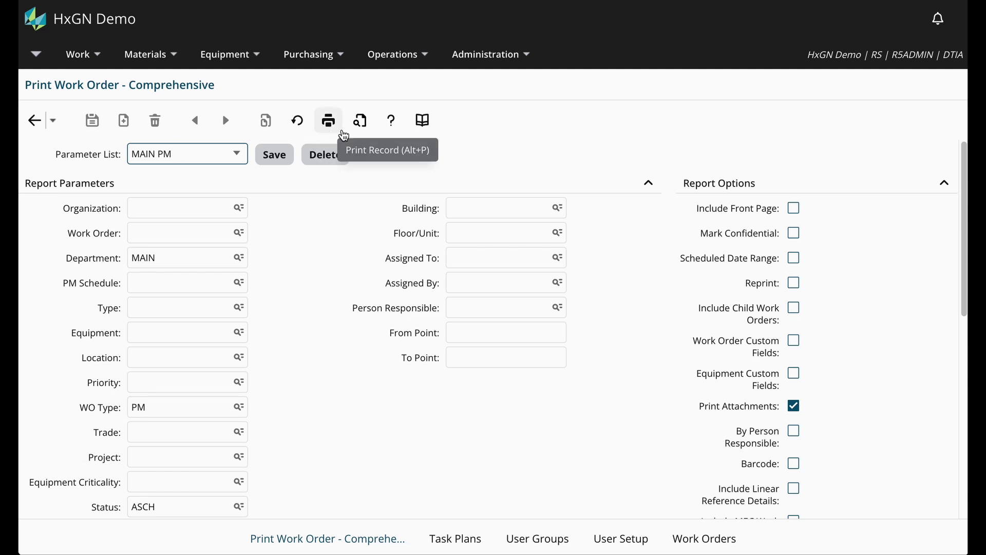
pyautogui.click(361, 123)
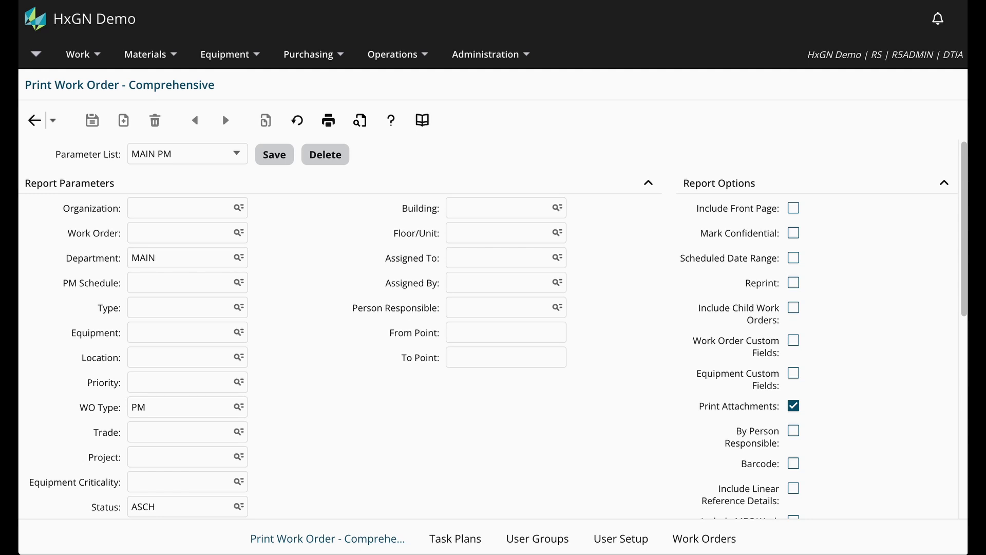
# Open the List of Work Orders report and run its print preview.
pyautogui.click(103, 57)
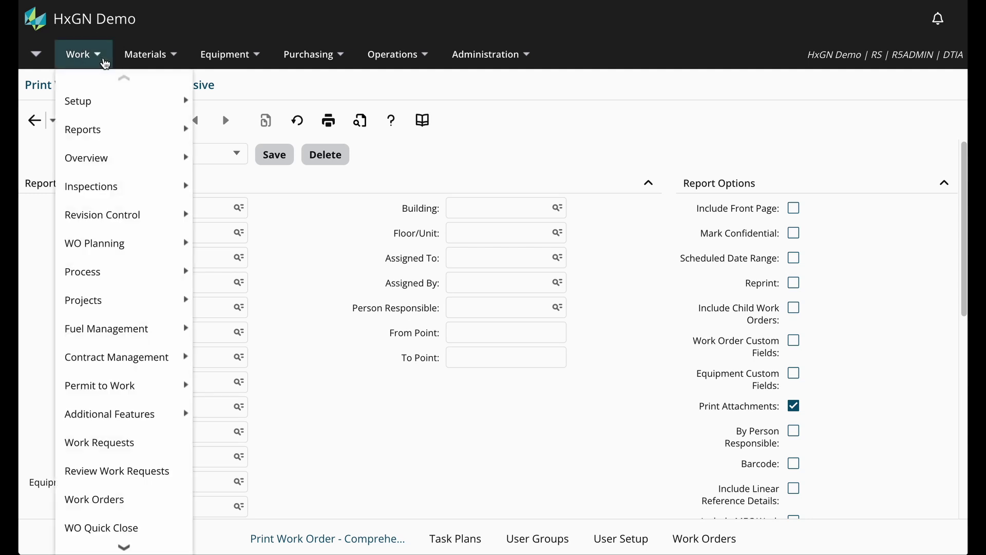
pyautogui.moveTo(115, 130)
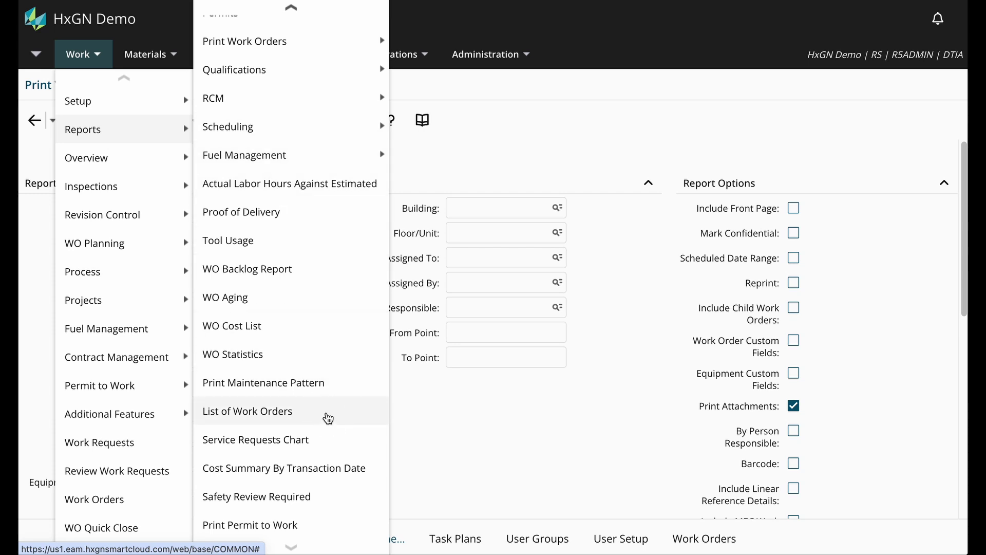
pyautogui.click(329, 416)
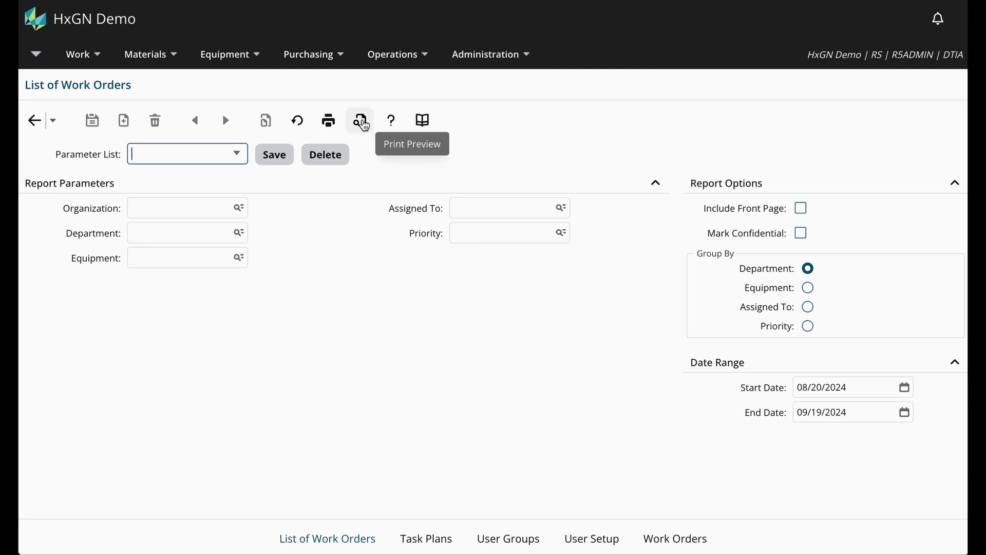
pyautogui.click(361, 121)
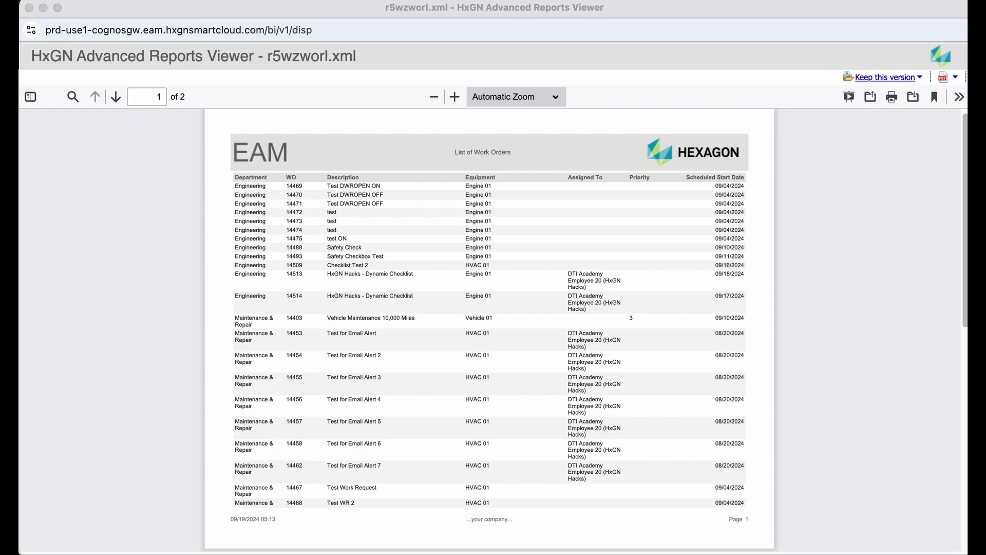
# Export the report as Excel 2007 Data, downloading r5wzworl.xml.xlsx.
pyautogui.click(954, 81)
pyautogui.click(956, 82)
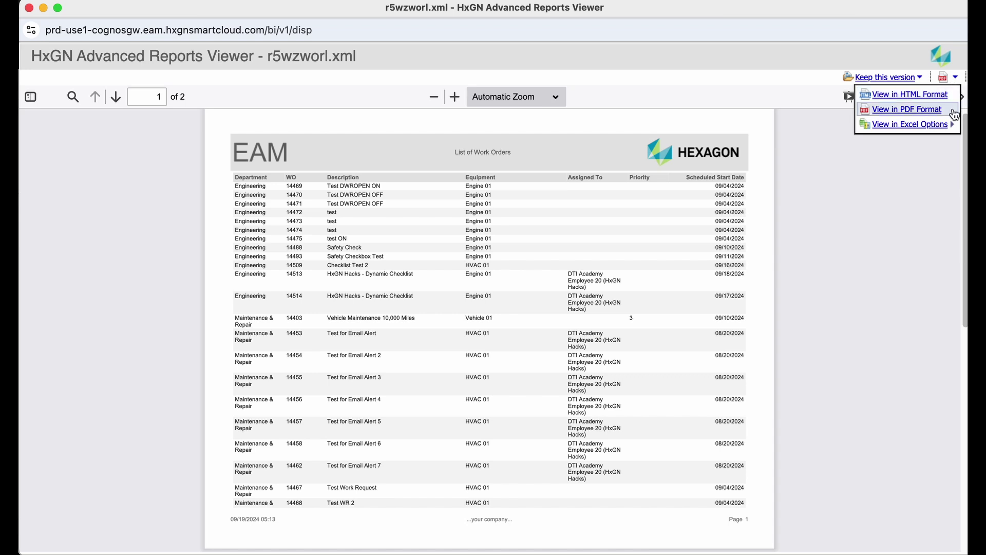
pyautogui.moveTo(906, 131)
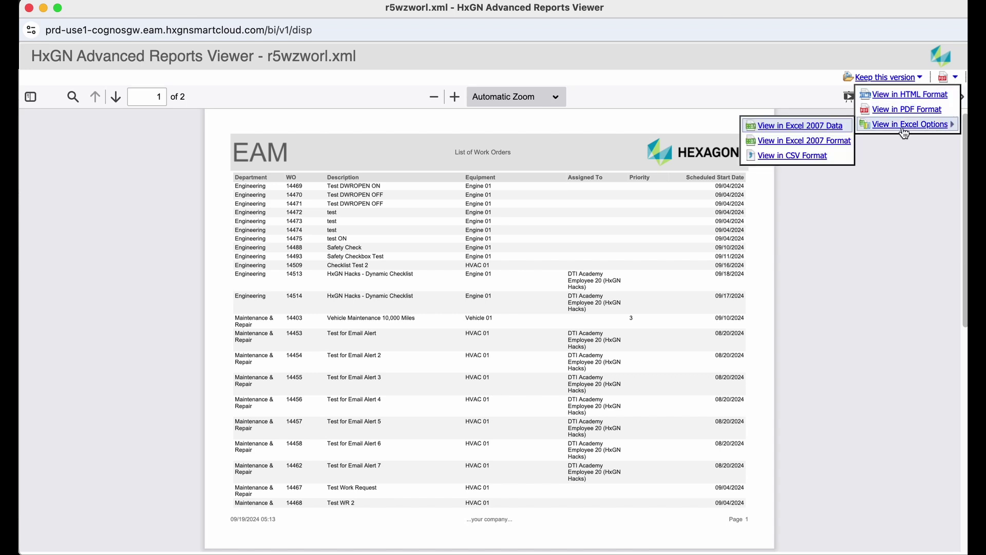
pyautogui.click(779, 129)
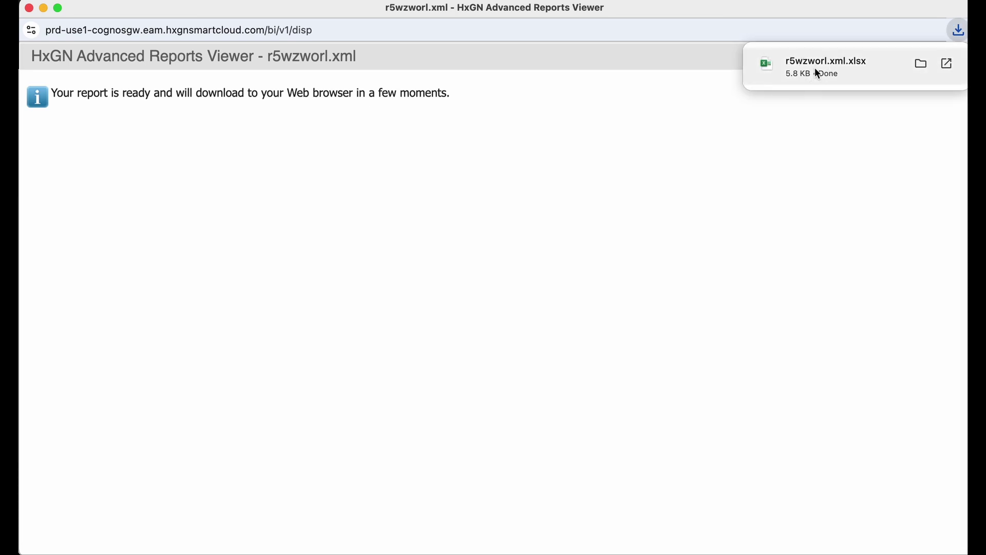
# Open the downloaded r5wzworl.xml.xlsx in Excel and centre its window.
pyautogui.click(815, 69)
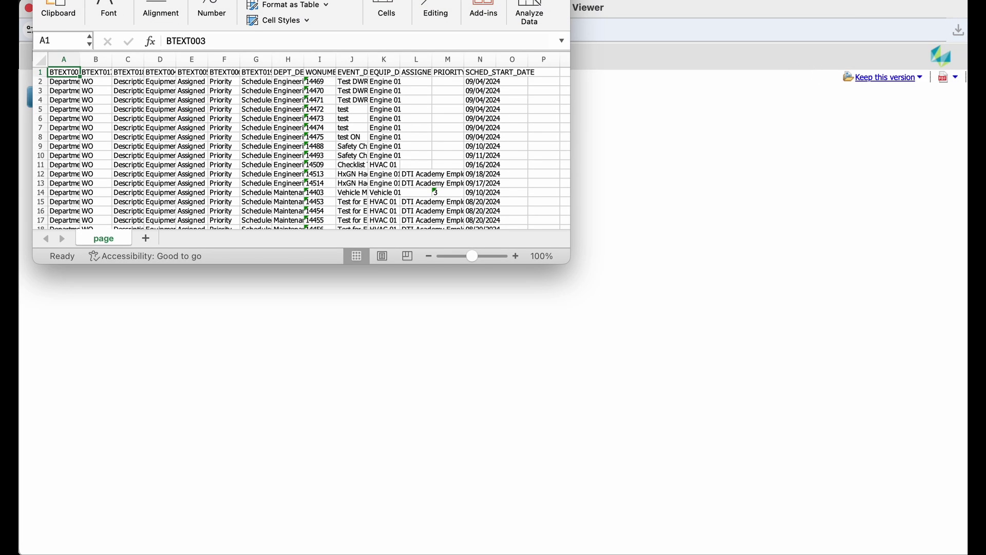
pyautogui.moveTo(431, 2); pyautogui.dragTo(616, 94)
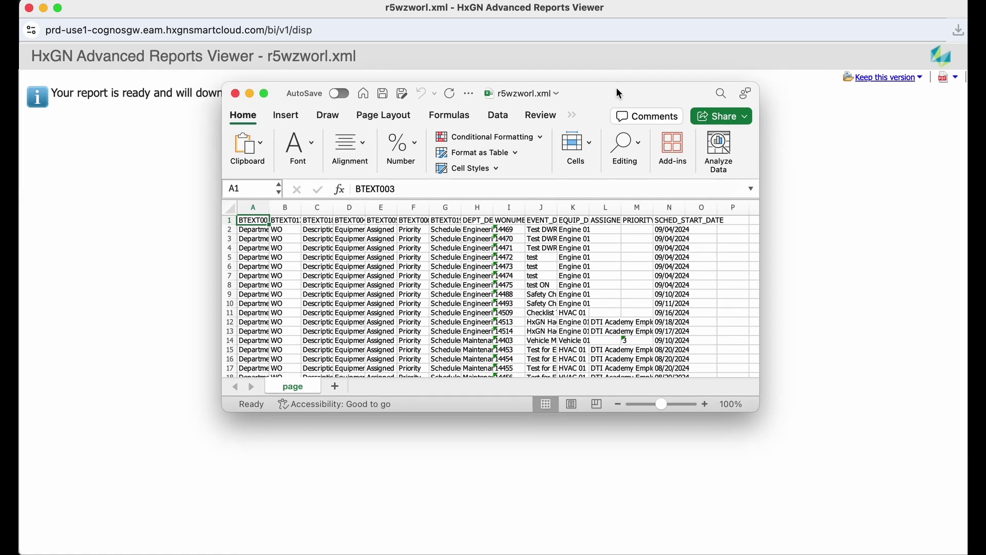